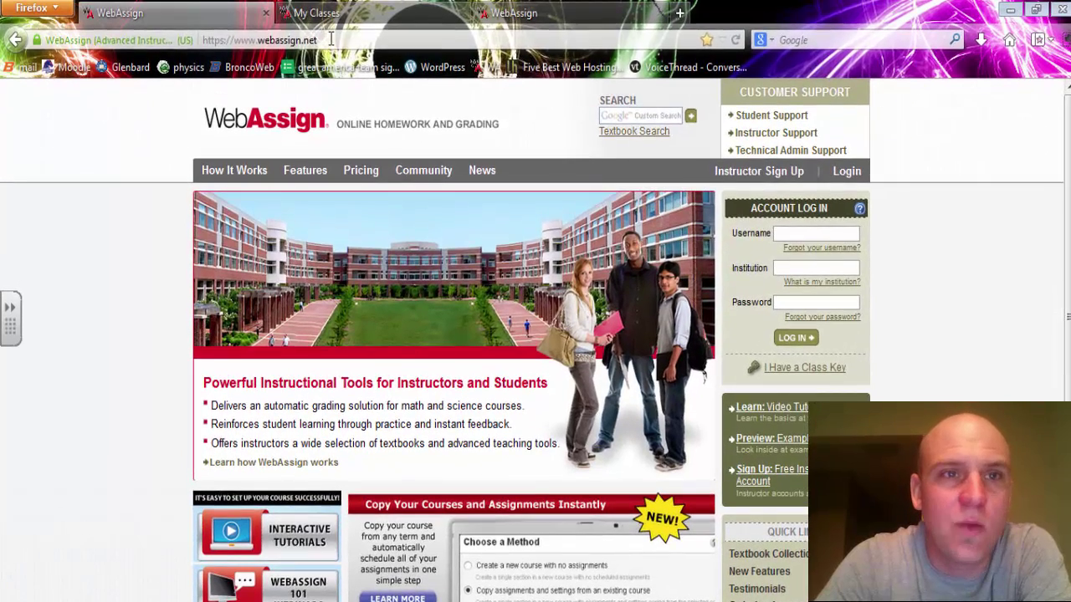
Enter the student username and pick the glenbardwest.il institution on the log-in form
click(331, 36)
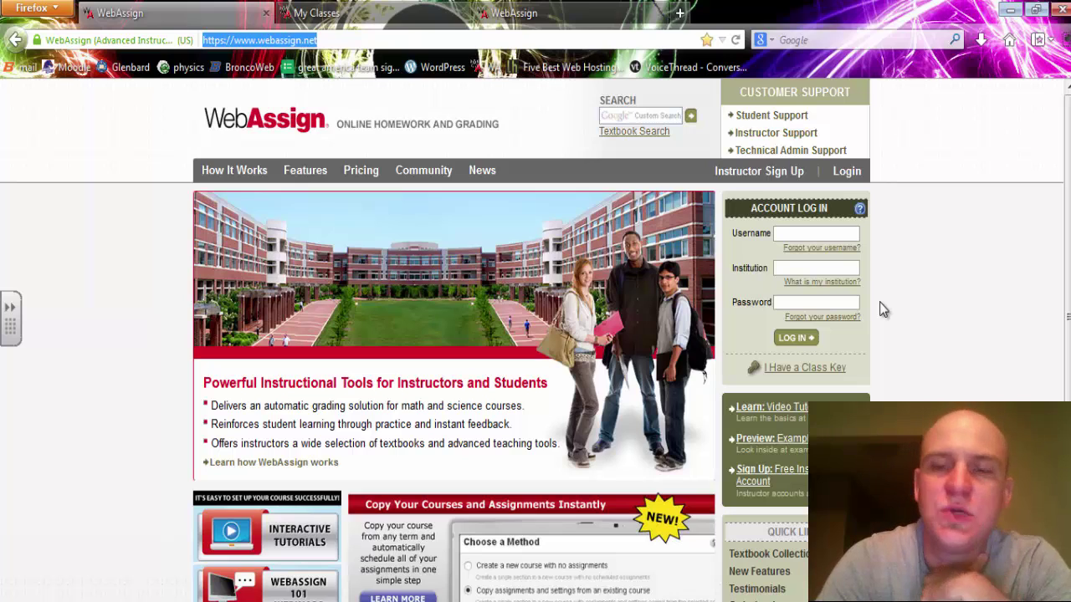
click(792, 237)
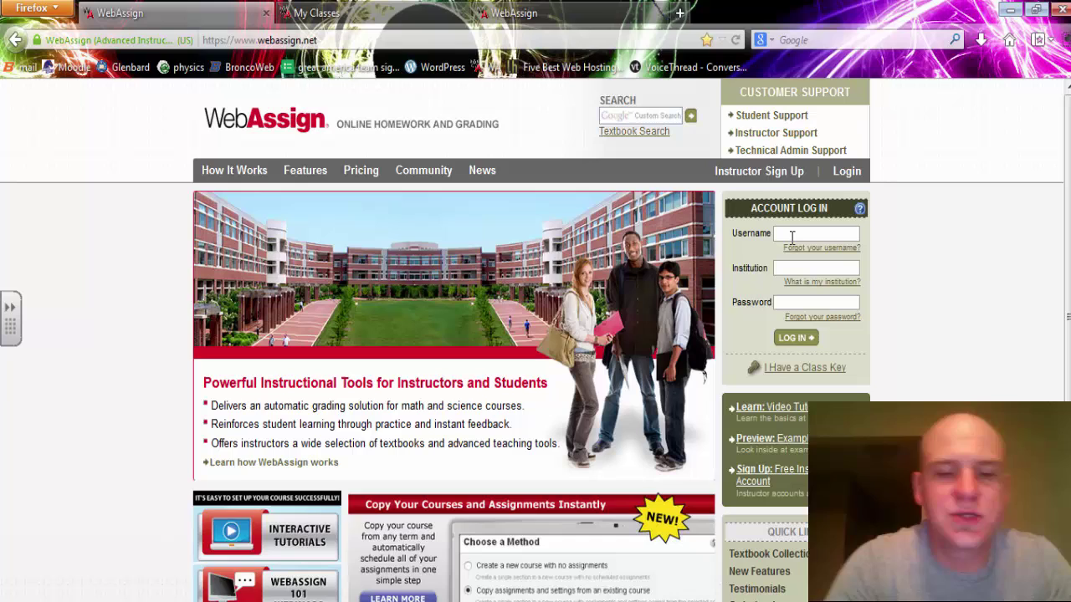
text(ID )
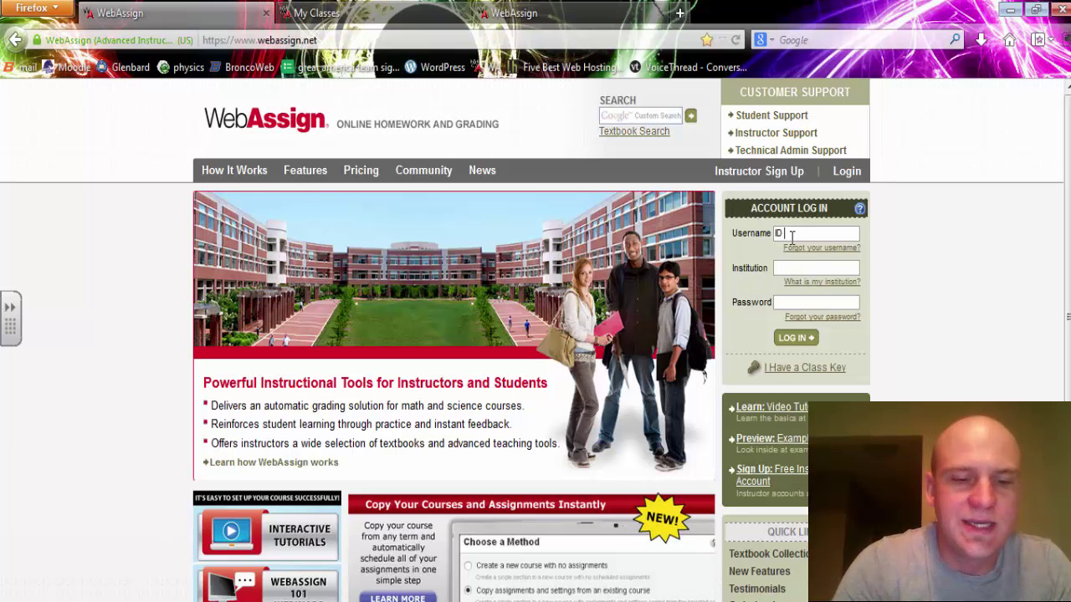
text(#)
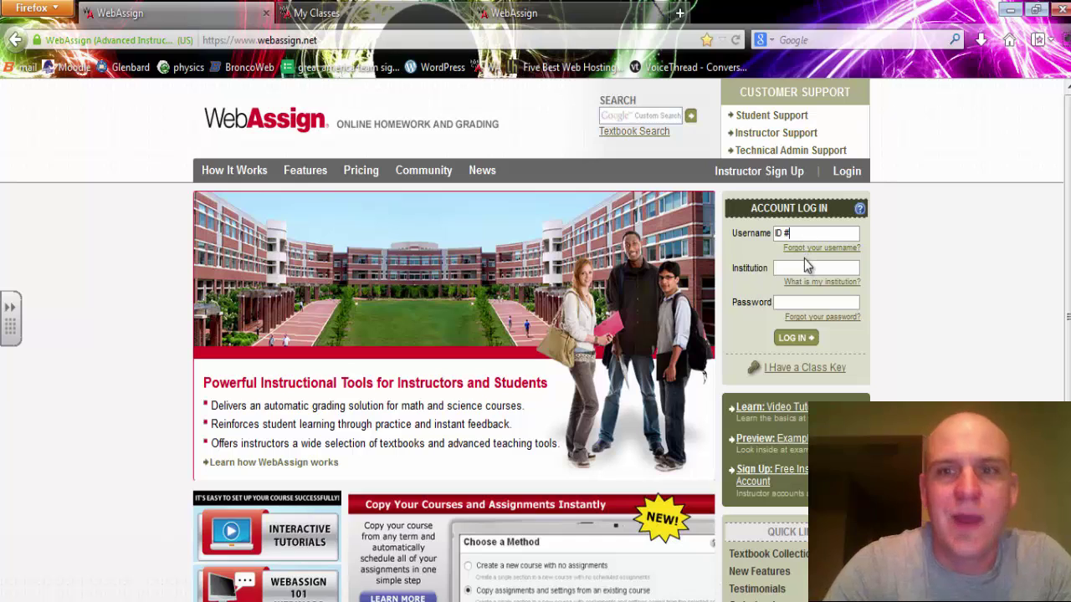
click(801, 266)
text(gl)
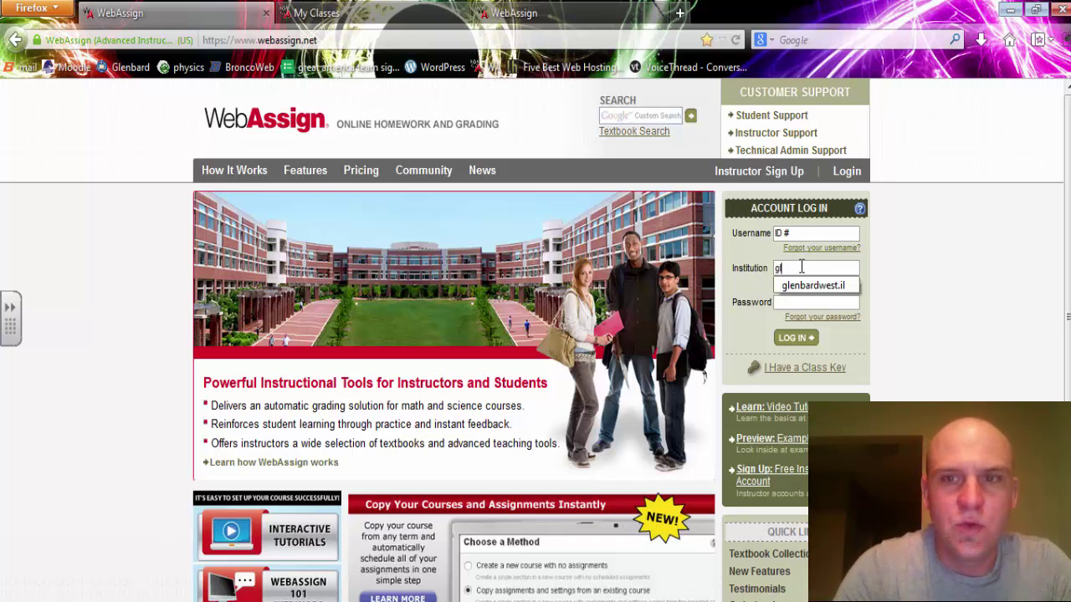
key(Down)
key(Return)
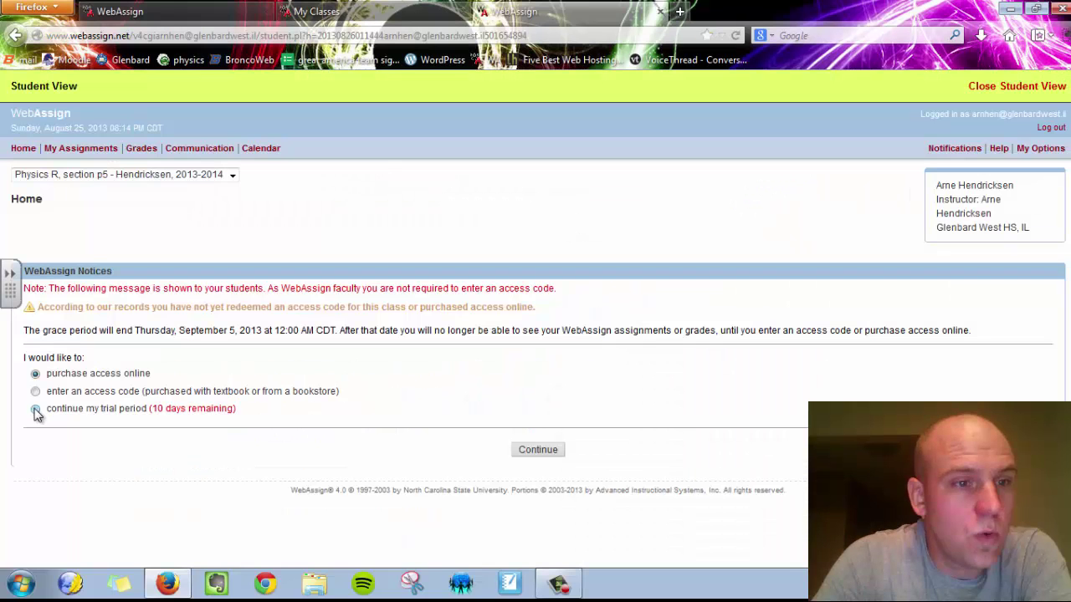
Choose to continue the trial period, loading the Physics R home page with 27 assignments
click(35, 409)
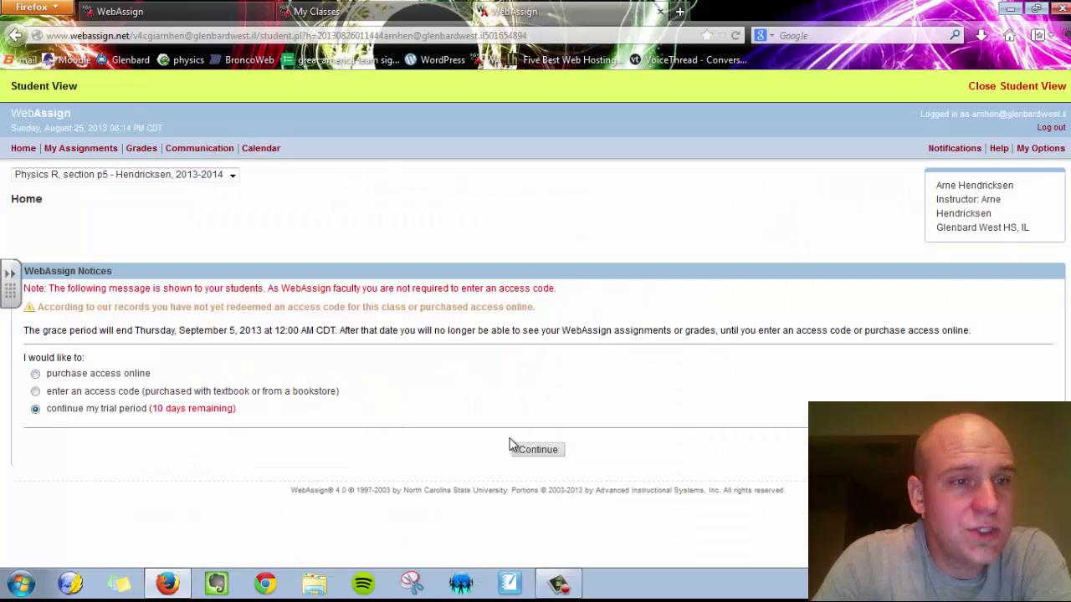
click(536, 450)
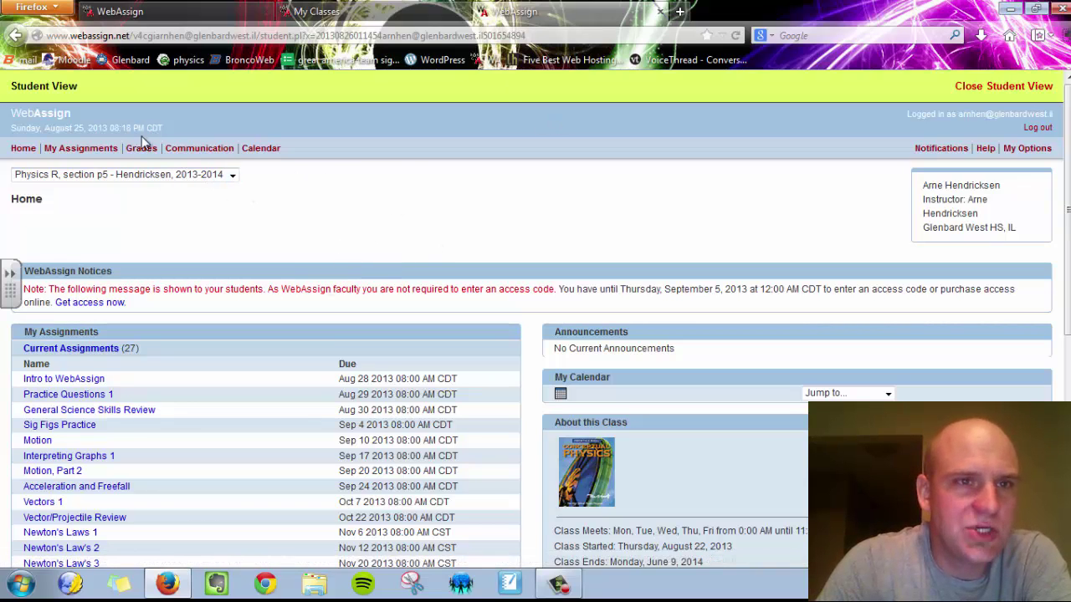
Browse the Homework Help forum topics on the Communication page, then return to the forum list
click(199, 152)
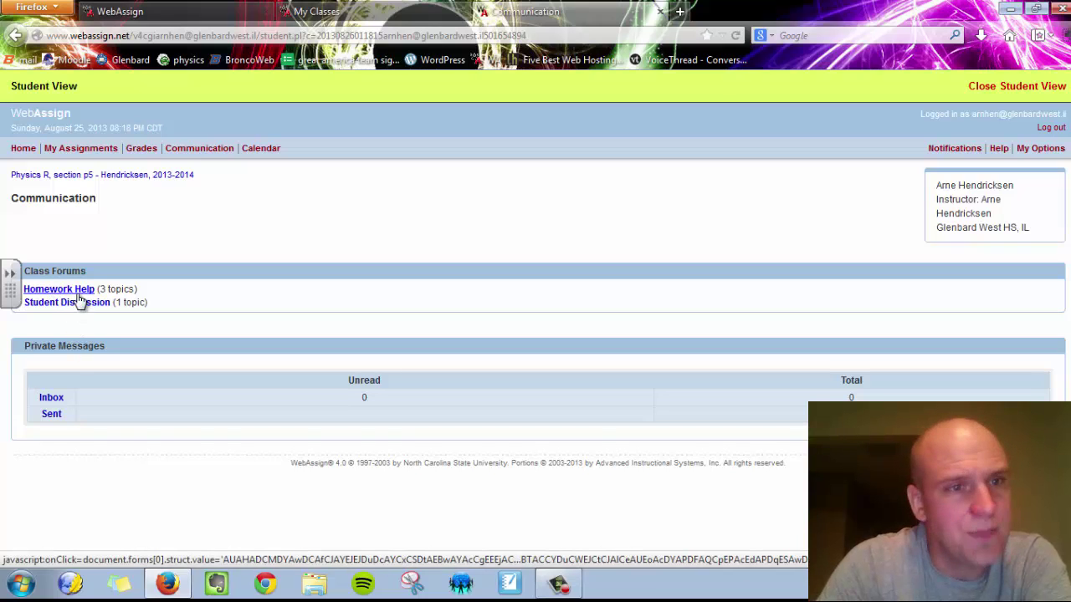
click(77, 292)
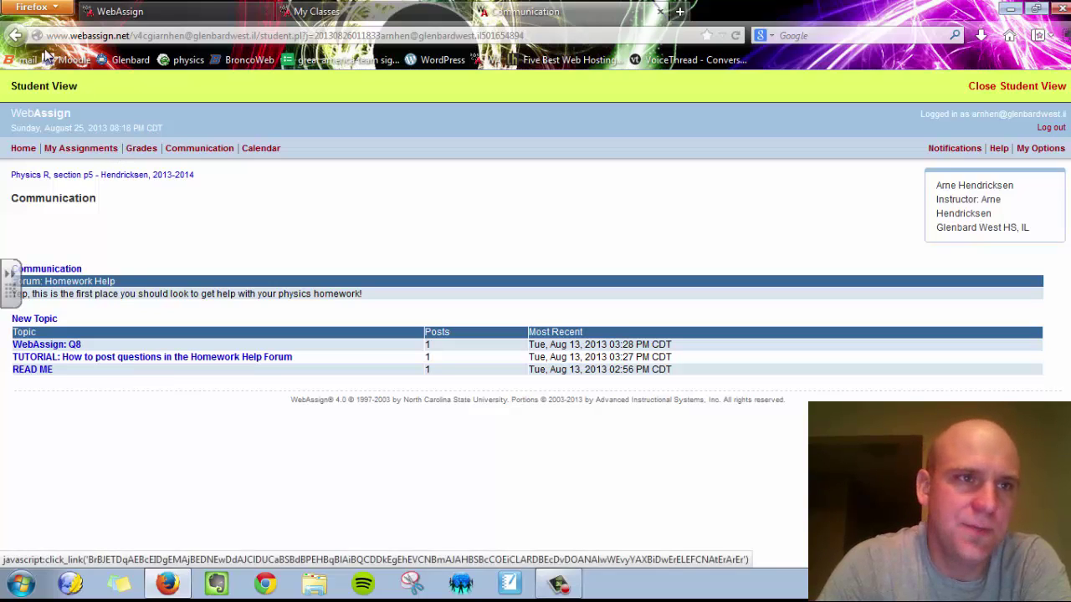
click(18, 37)
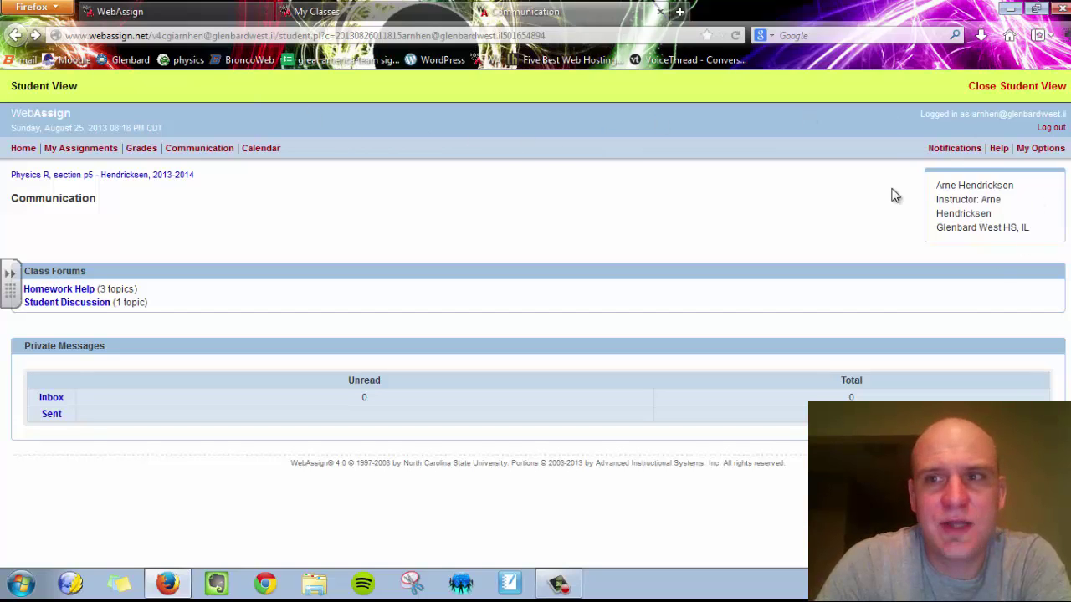
click(954, 149)
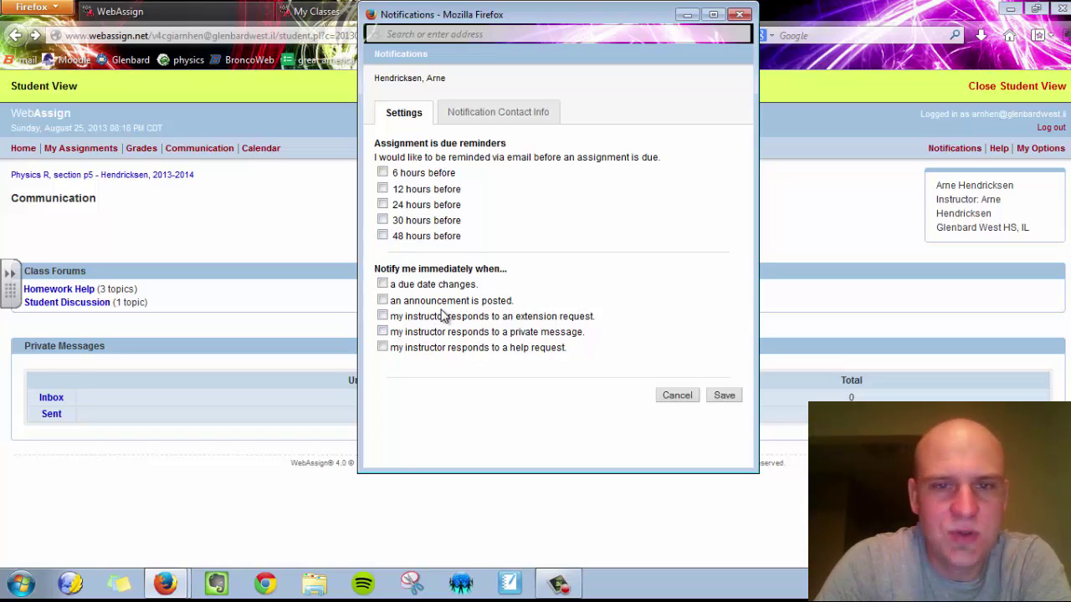
click(493, 114)
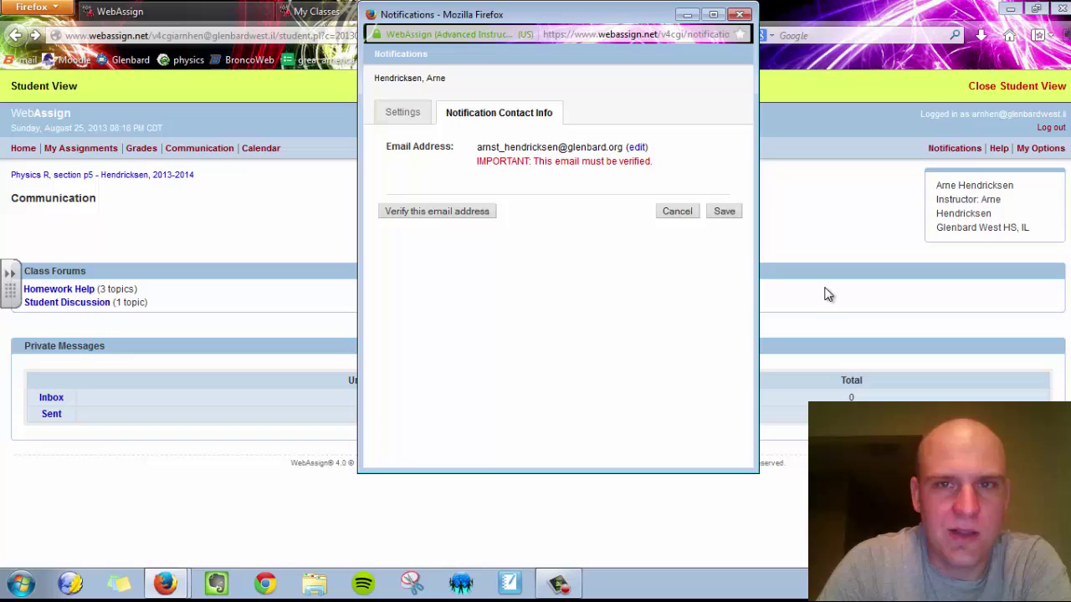
click(741, 15)
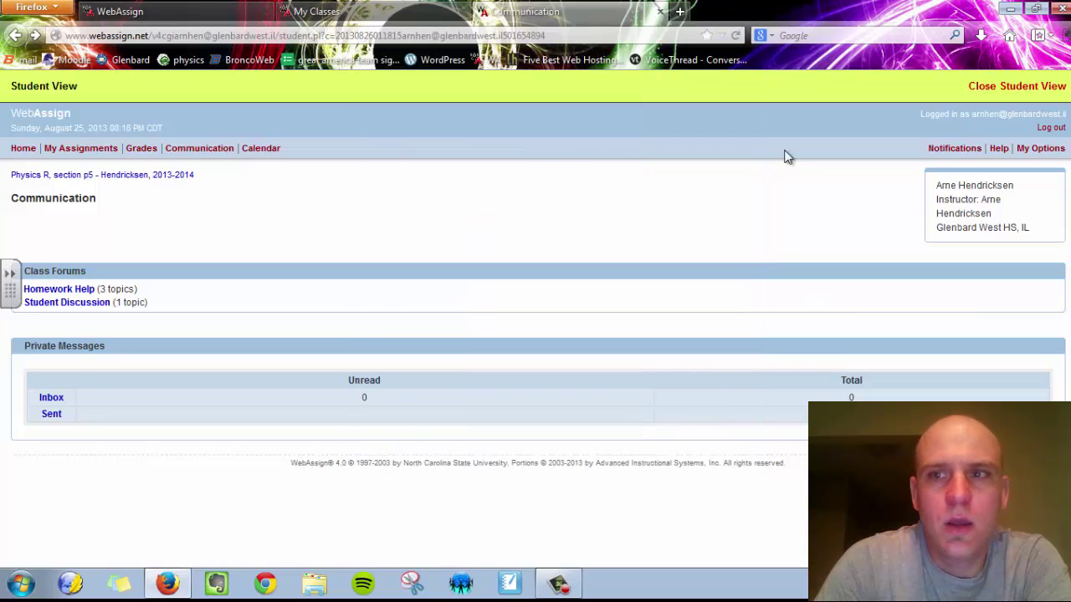
View My Options personal info and password fields, then close it without changing anything
click(1041, 148)
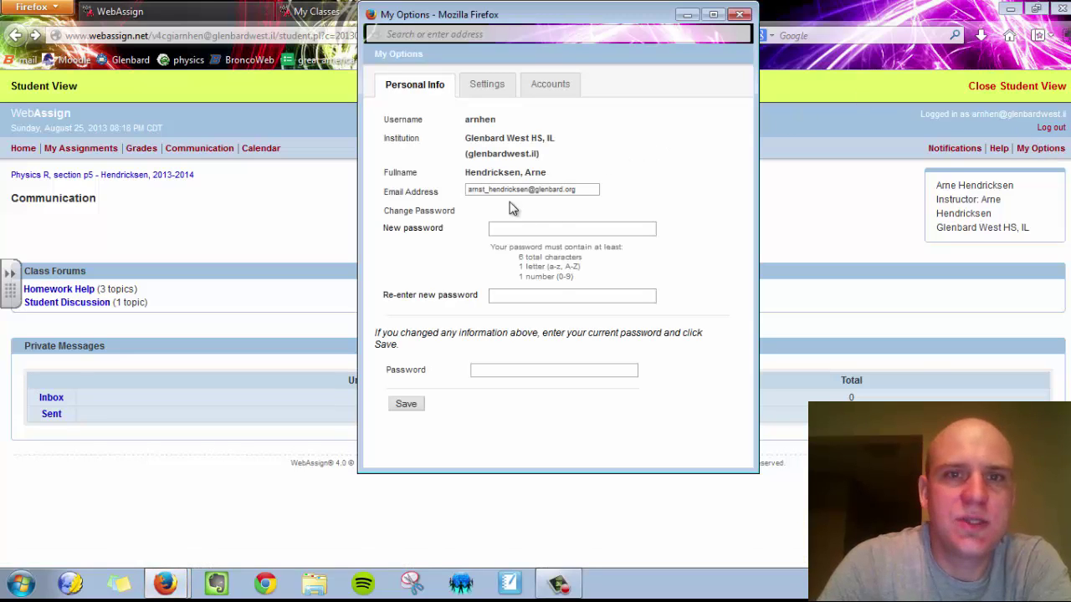
click(513, 226)
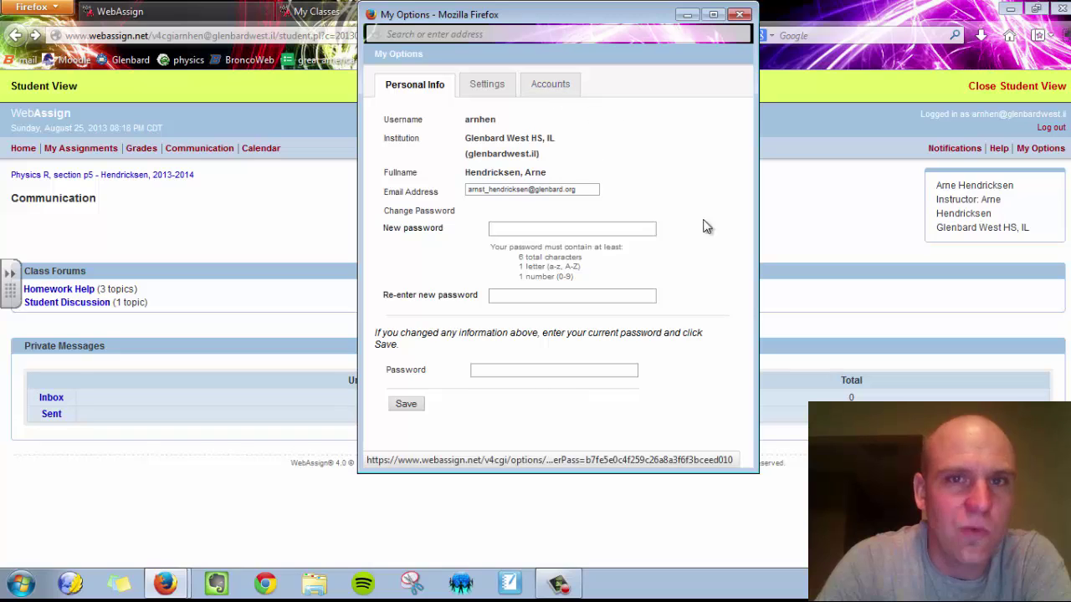
click(740, 15)
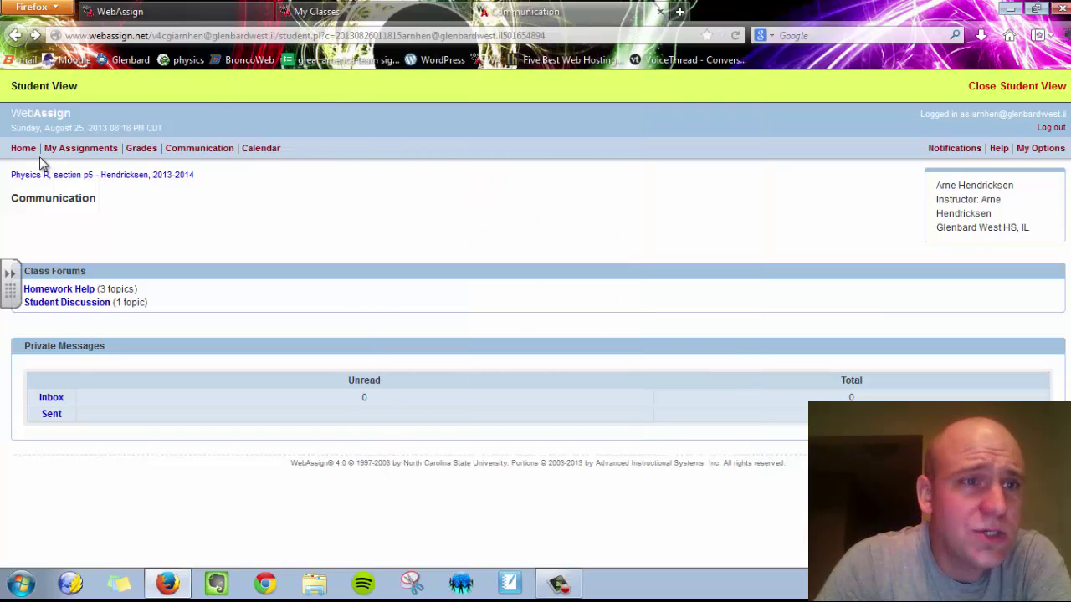
Switch to Physics R, section p4 and continue its trial to show its assignments
click(23, 150)
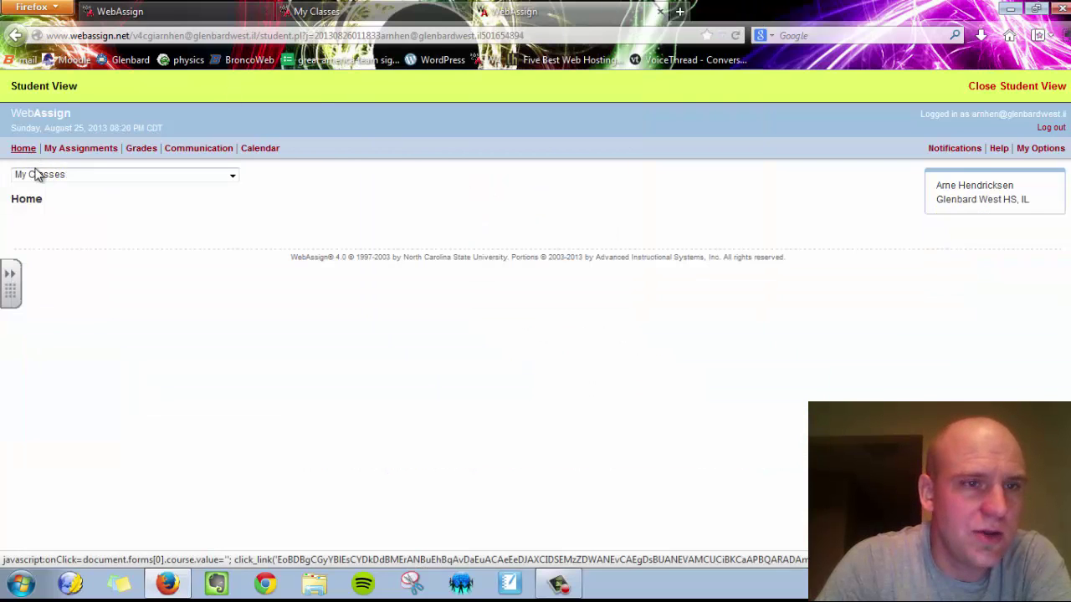
click(99, 174)
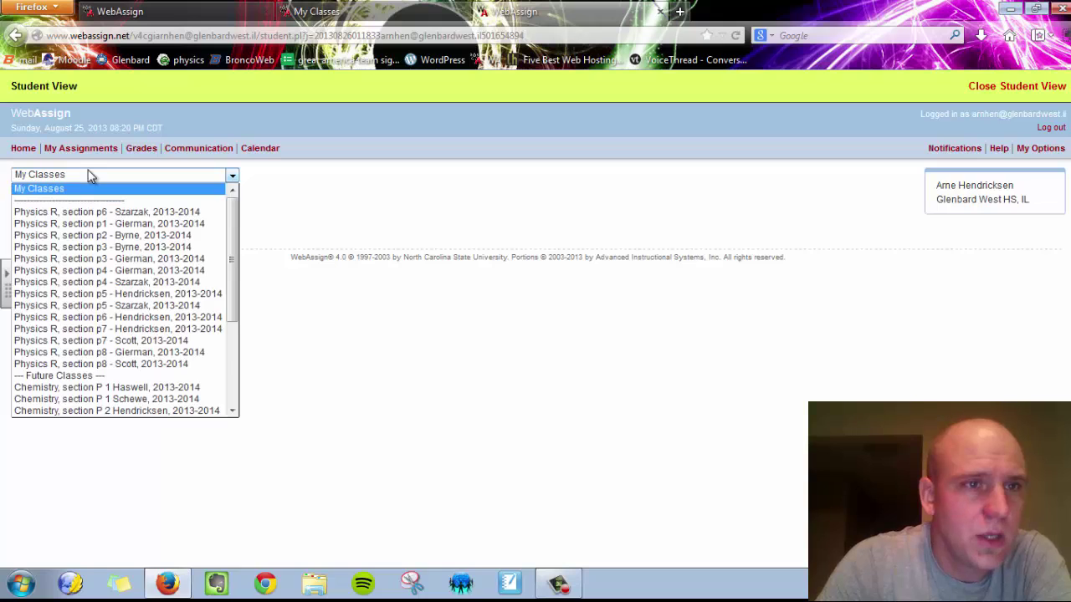
click(130, 286)
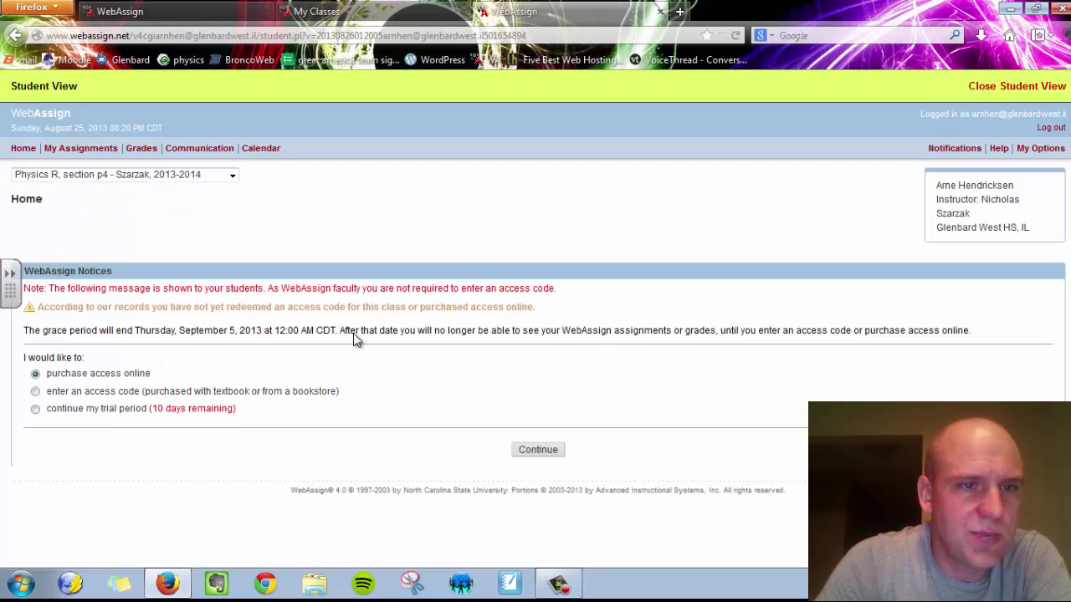
click(36, 410)
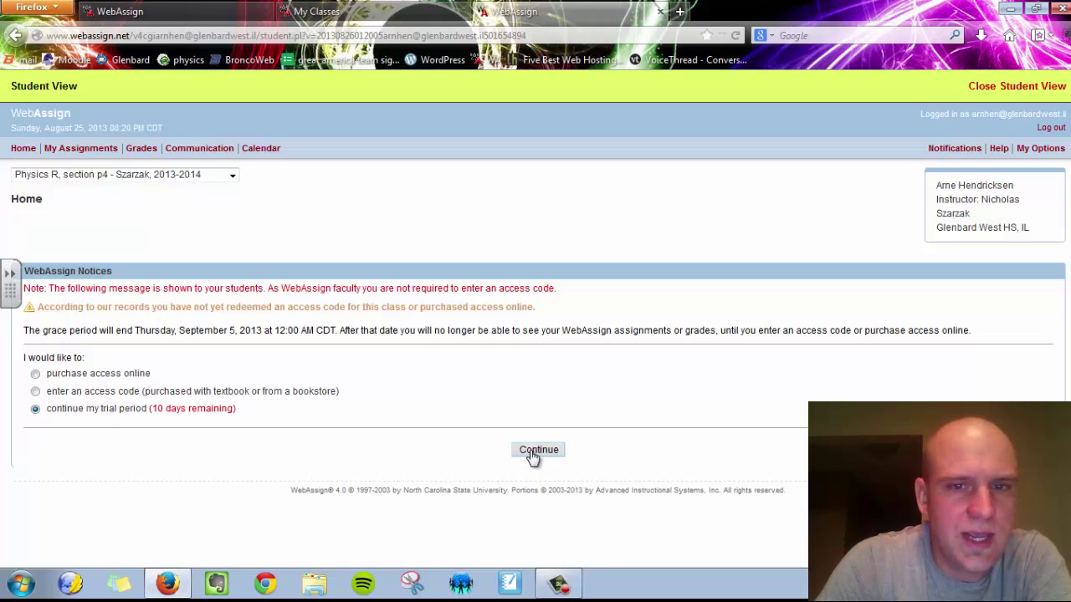
click(532, 452)
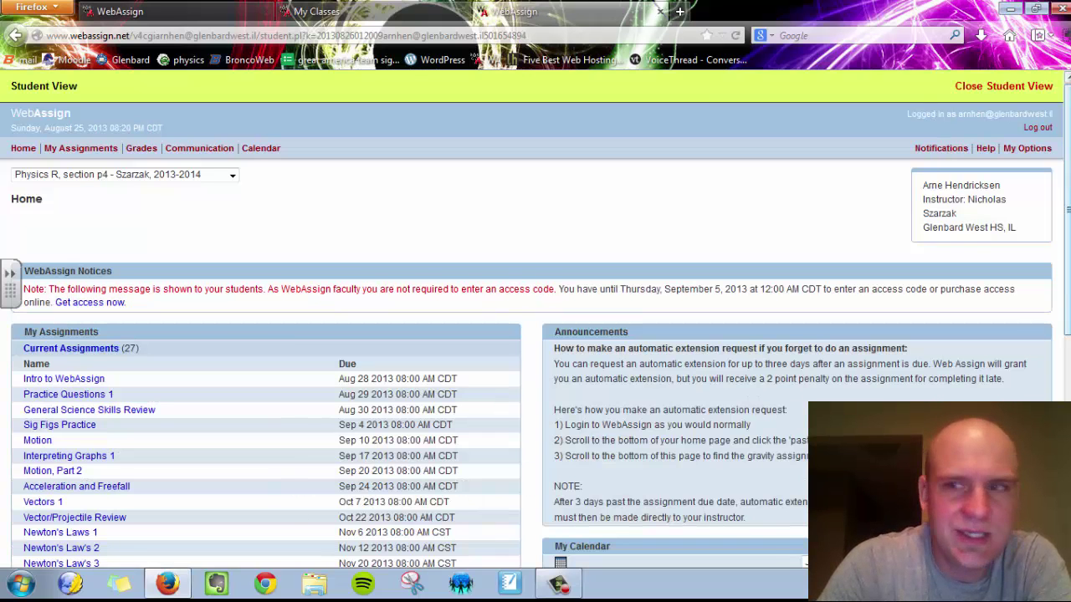
scroll(1066, 251, down, 3)
scroll(652, 305, down, 1)
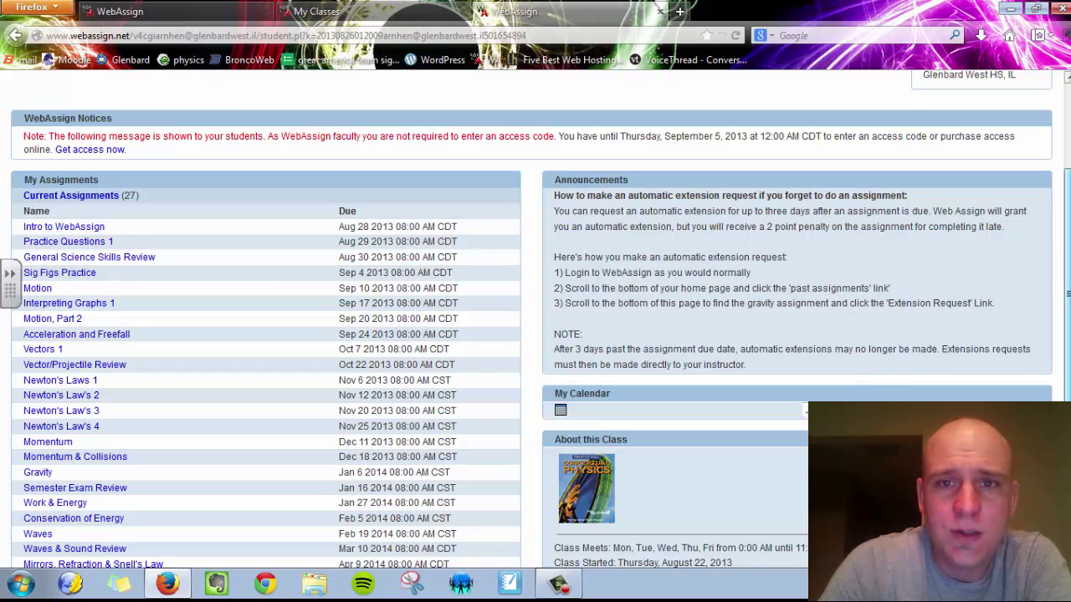
scroll(1067, 289, down, 1)
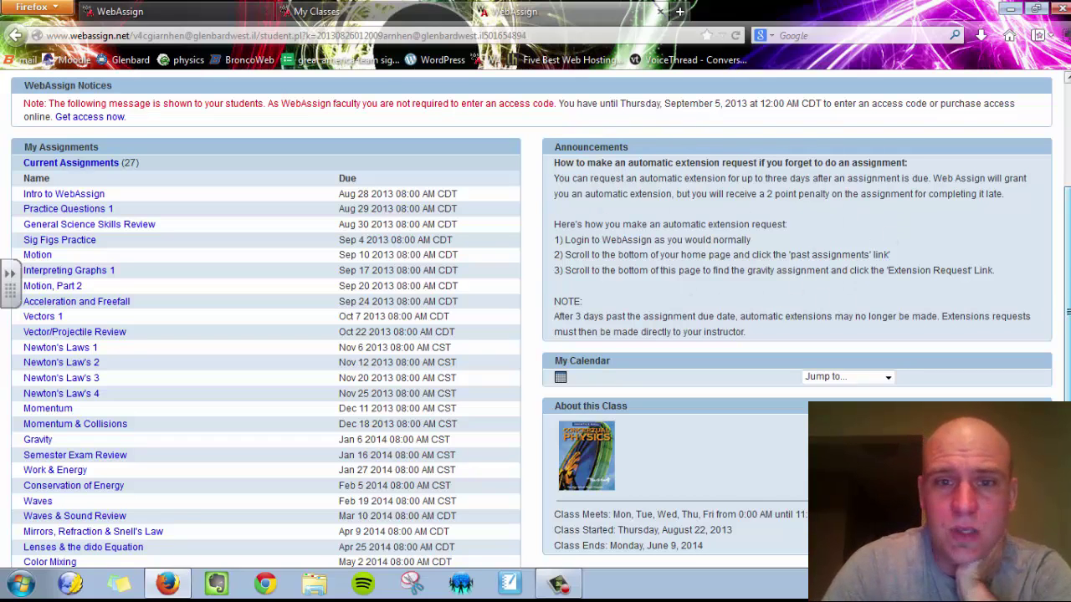
scroll(745, 327, down, 3)
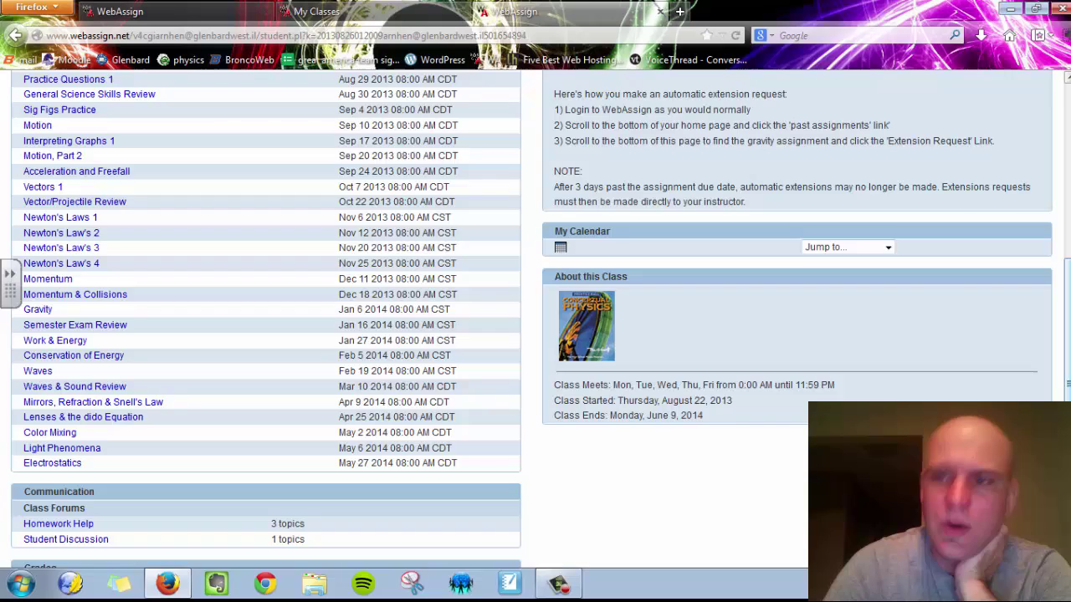
scroll(1029, 249, down, 2)
scroll(1029, 248, up, 10)
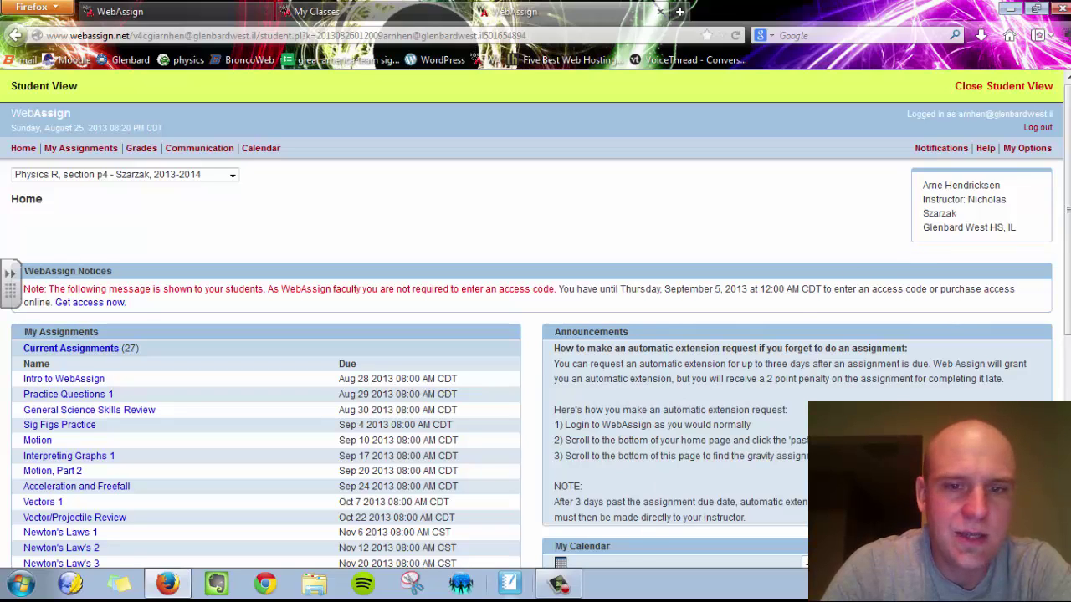
click(561, 589)
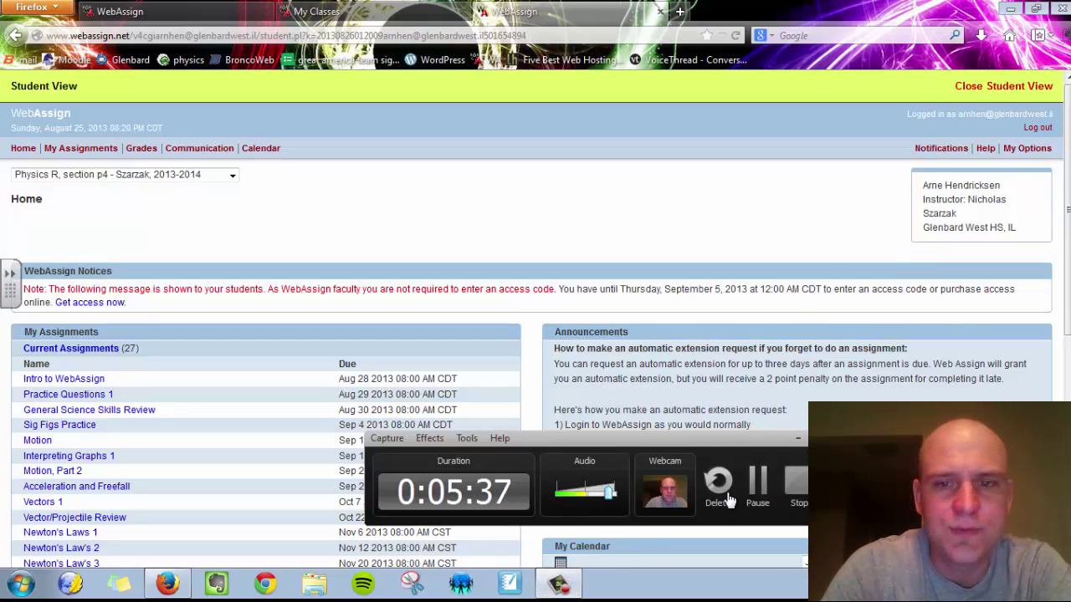